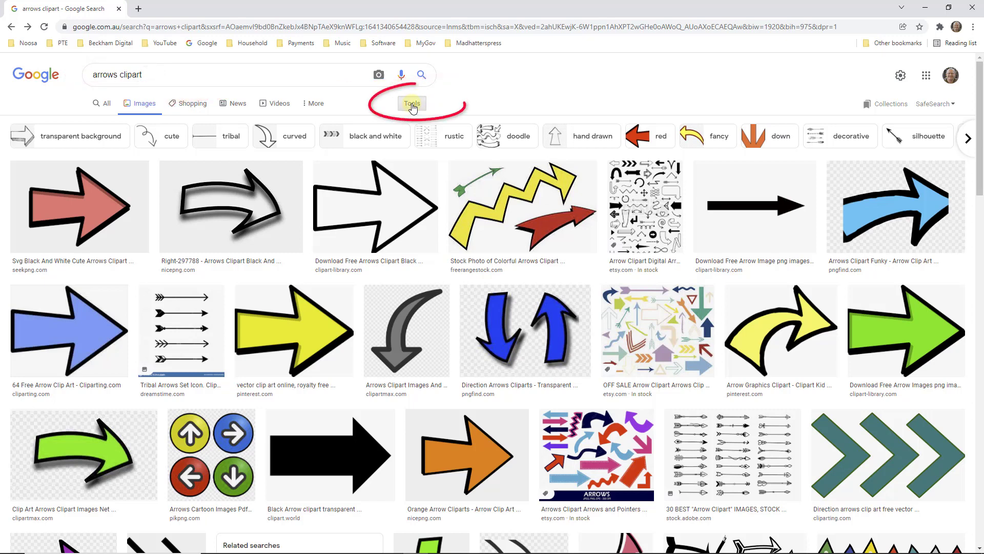
- Filter the arrows clipart to transparent images and bring up the black outline arrow's save options
left_click(412, 105)
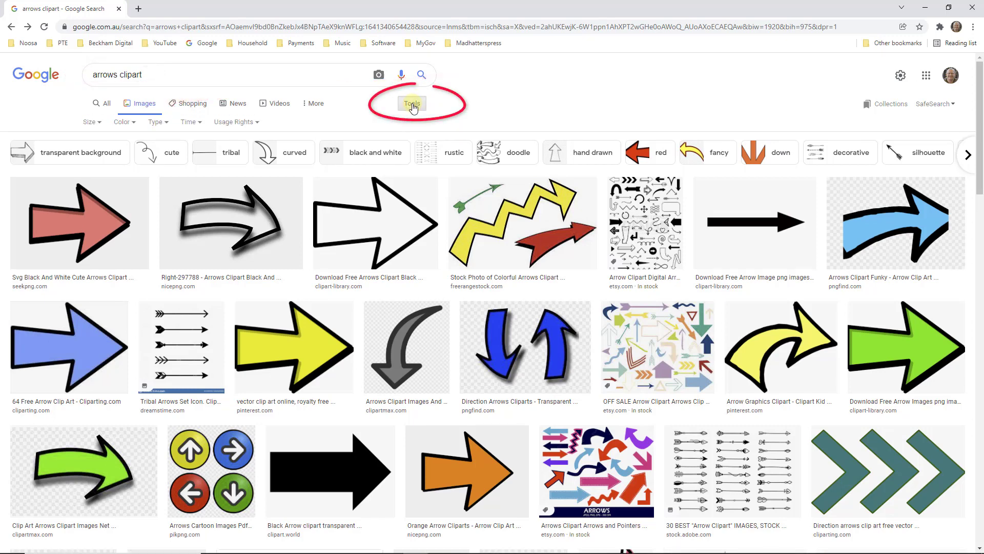
left_click(128, 126)
left_click(132, 174)
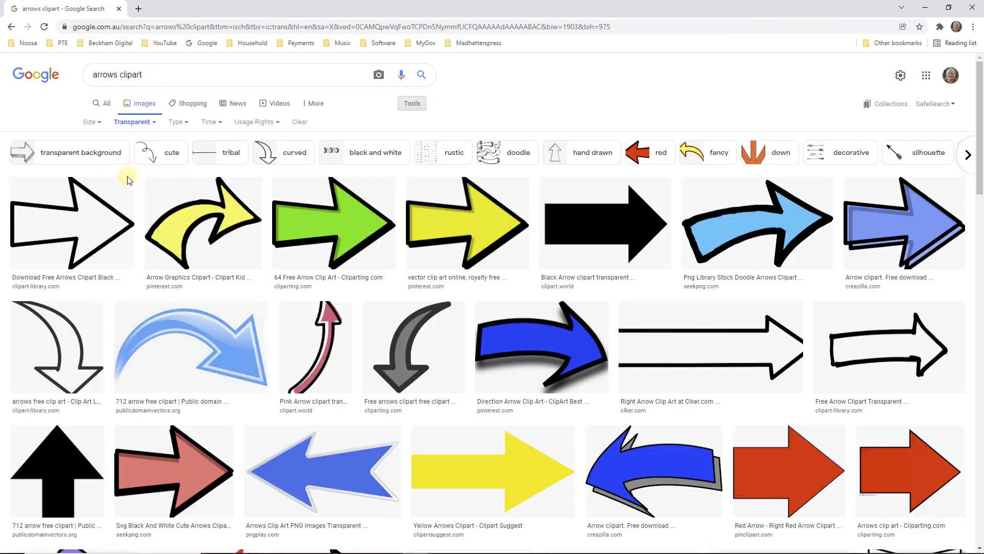
left_click(867, 350)
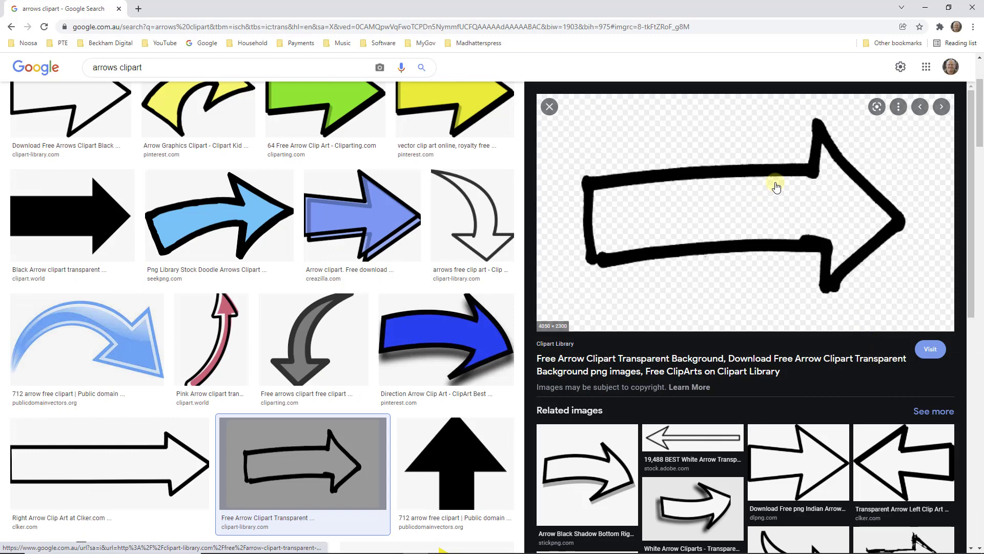
right_click(733, 201)
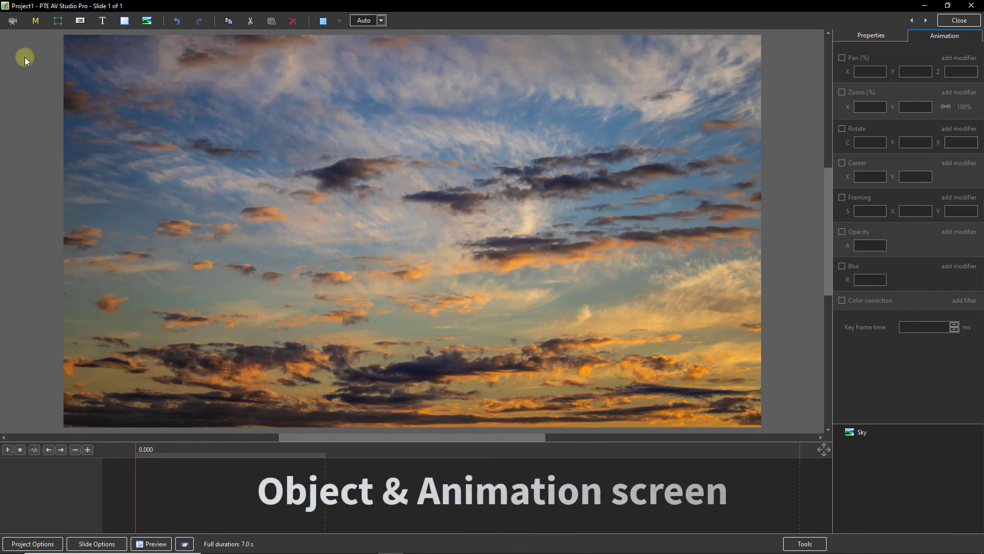
- Add the Arrow image file onto the Sky slide as a new layer
left_click(147, 20)
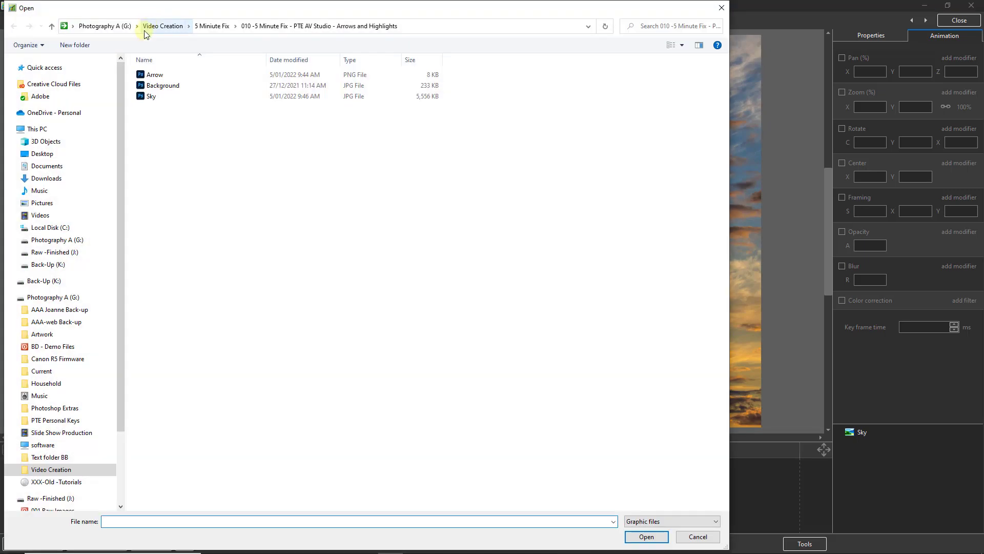
left_click(155, 76)
double_click(156, 76)
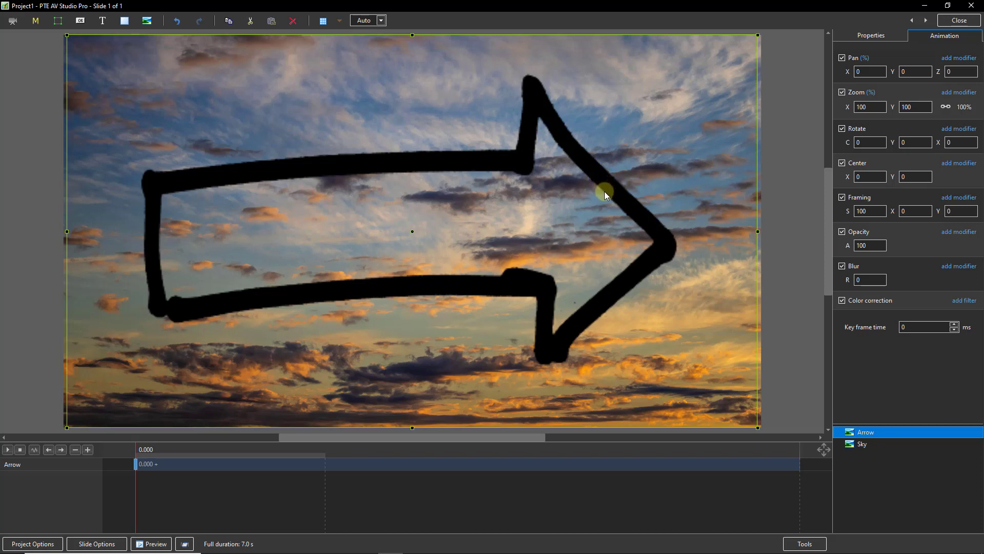
- Reset the arrow to original size, rotate it 29° and pan it to X -41, Y -52
right_click(846, 106)
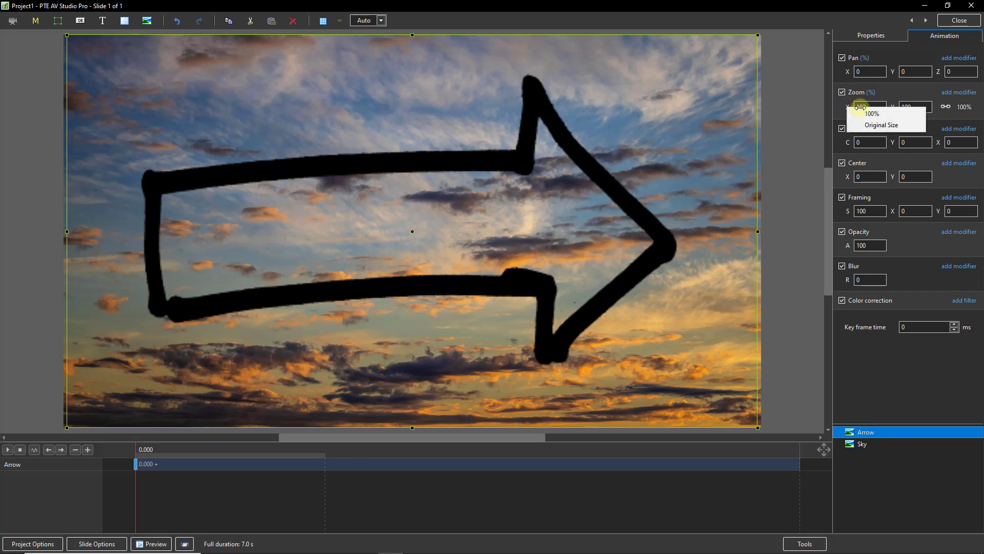
left_click(870, 128)
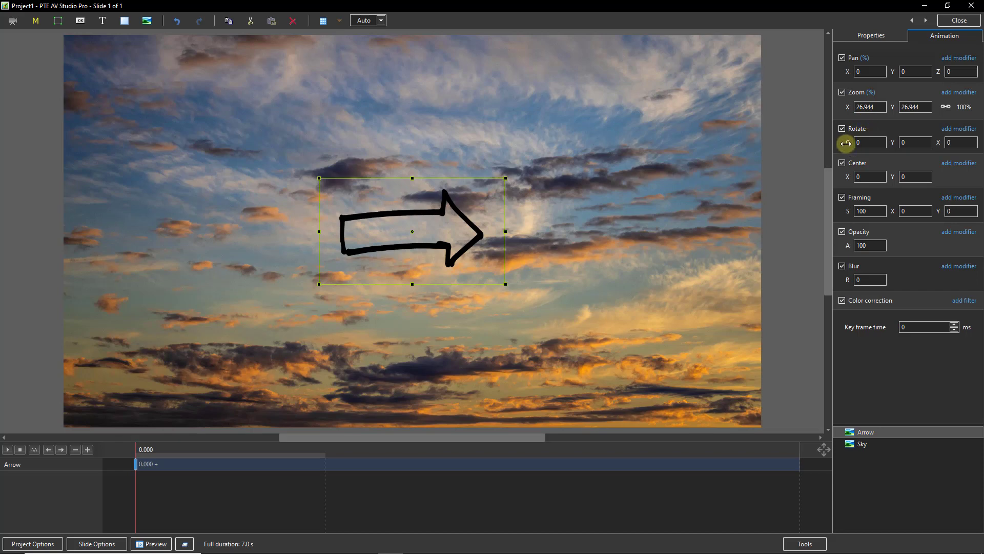
mouse_move(846, 144)
left_mouse_down()
mouse_move(838, 148)
mouse_move(859, 145)
left_mouse_up()
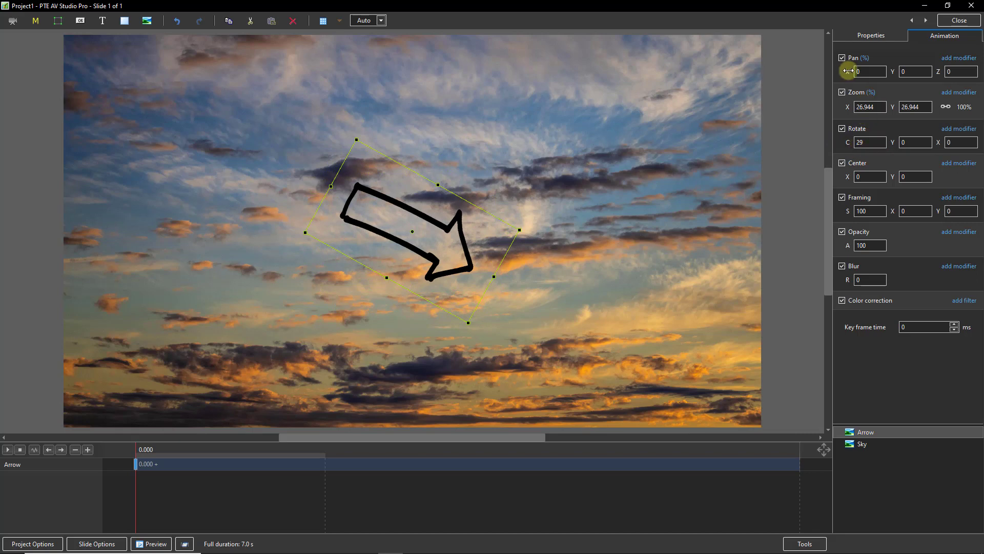
left_click_drag(846, 71, 829, 83)
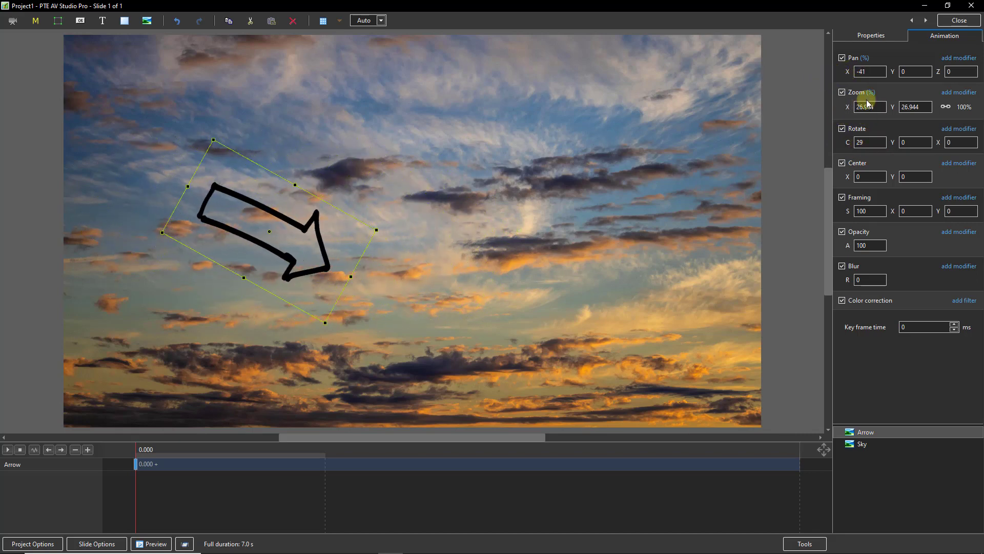
left_click_drag(903, 72, 869, 80)
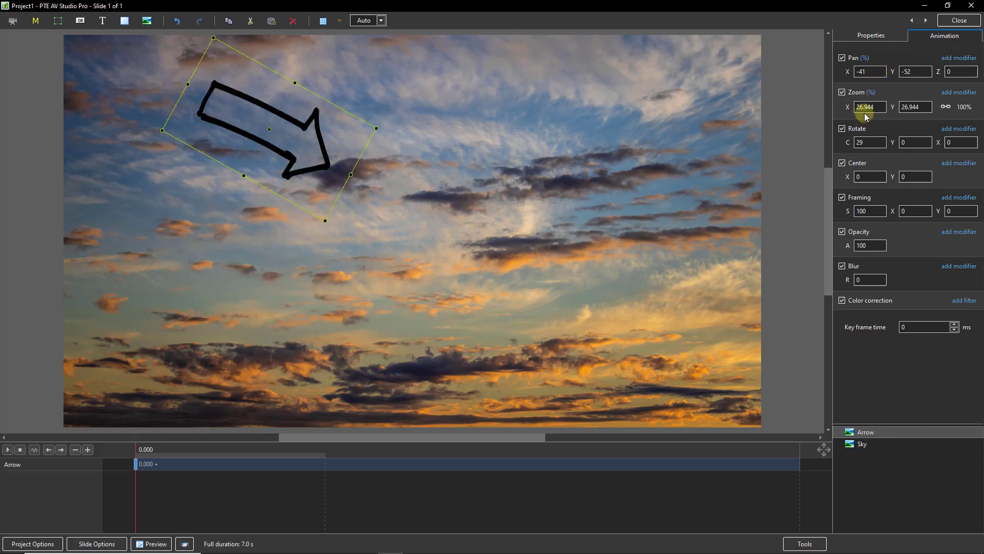
- Apply a Negative filter to turn the arrow white and reduce its height to 12.553%
left_click(864, 110)
key("Return")
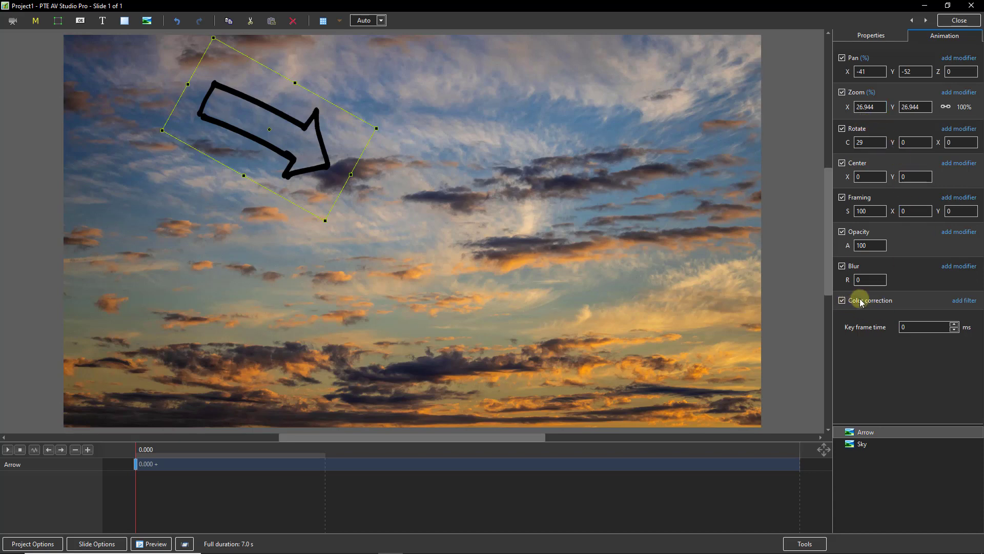
left_click(964, 301)
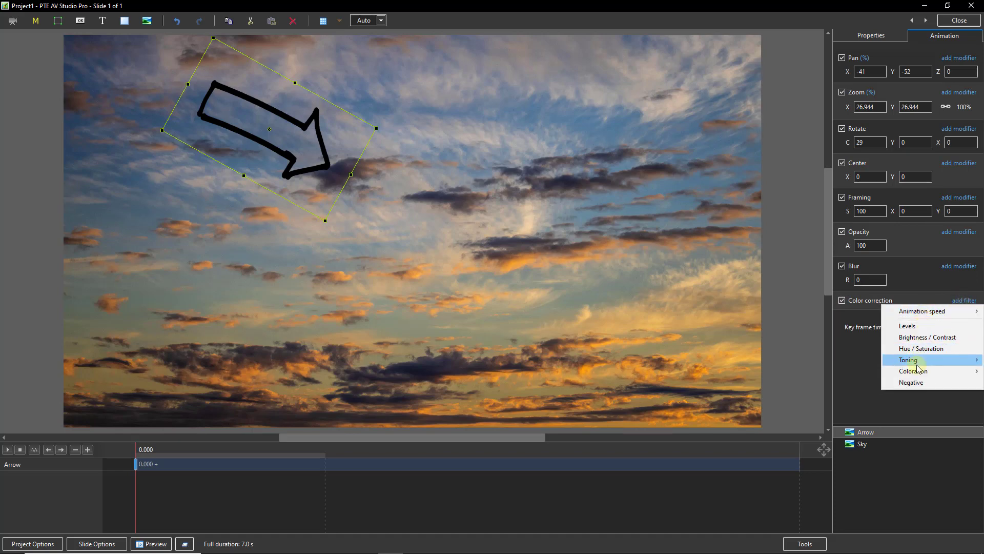
left_click(910, 383)
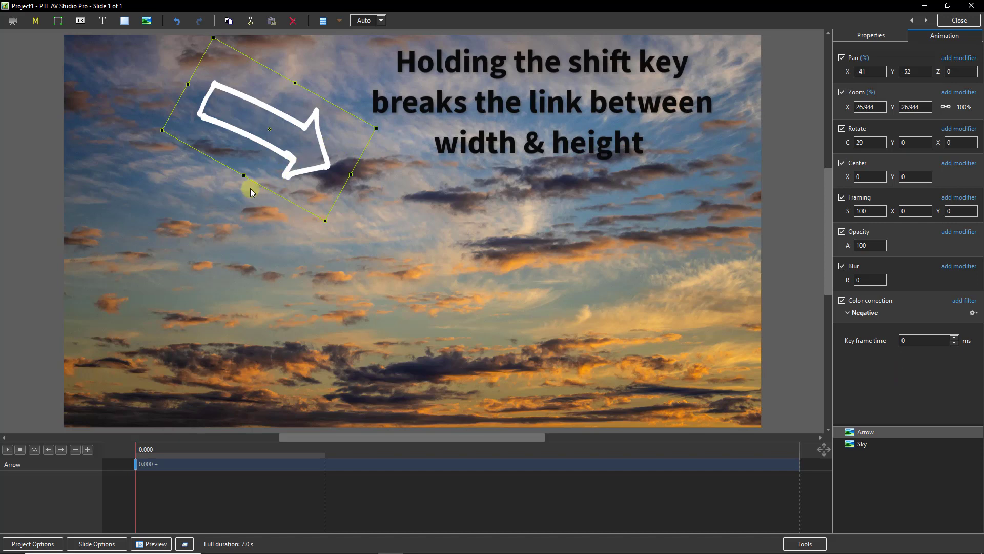
left_click_drag(244, 175, 281, 147)
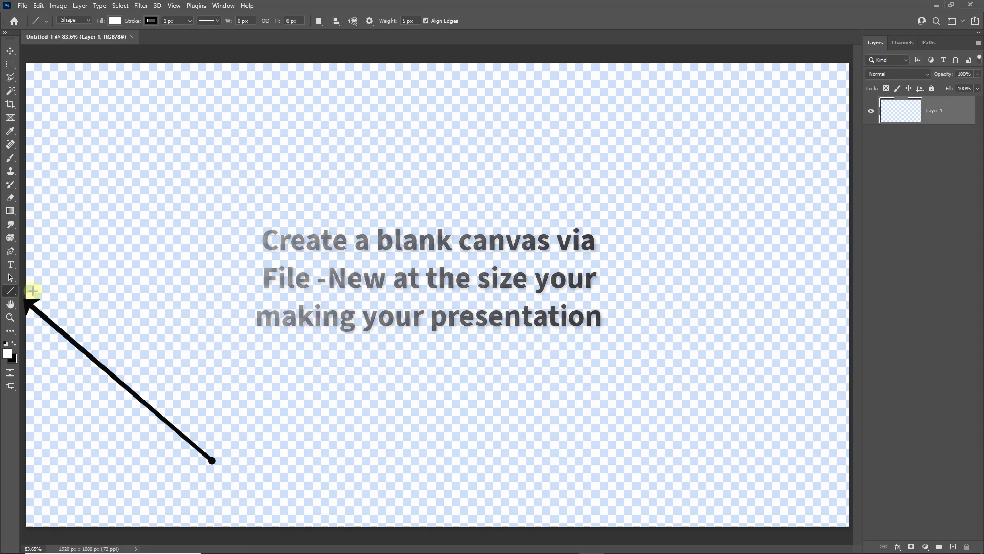
- Draw a 1697 px horizontal line with a start arrowhead using the Line Tool
right_click(14, 293)
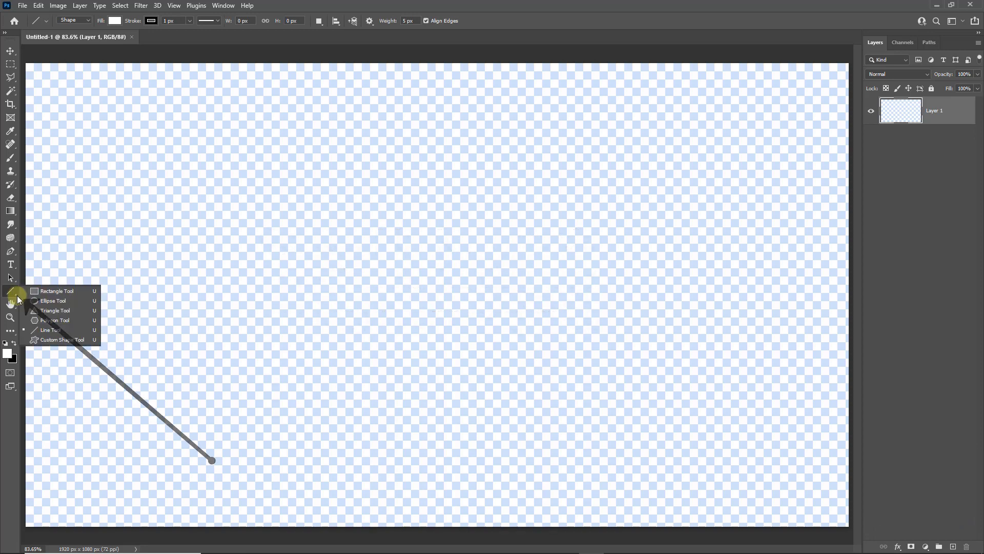
left_click(46, 330)
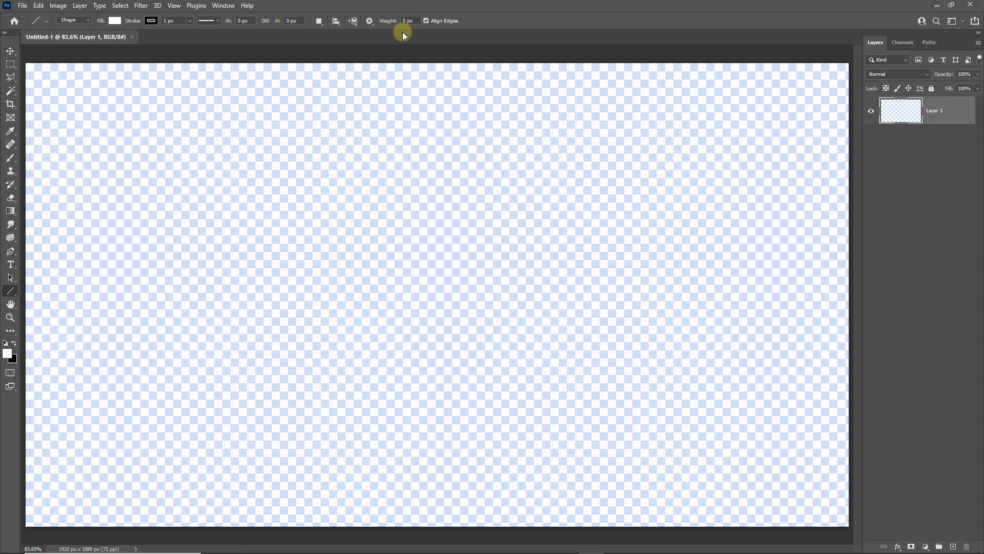
left_click(373, 24)
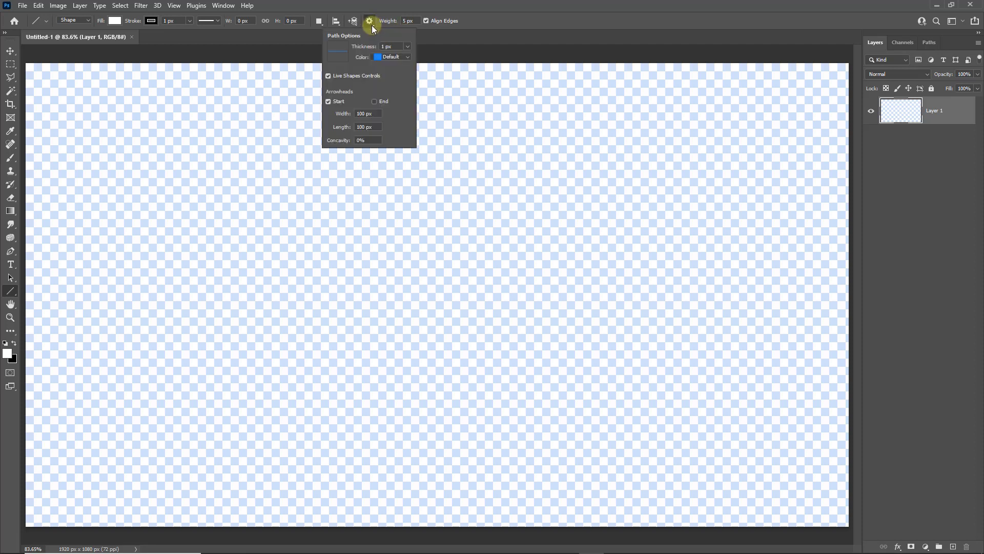
left_click(342, 102)
left_click_drag(55, 260, 782, 267)
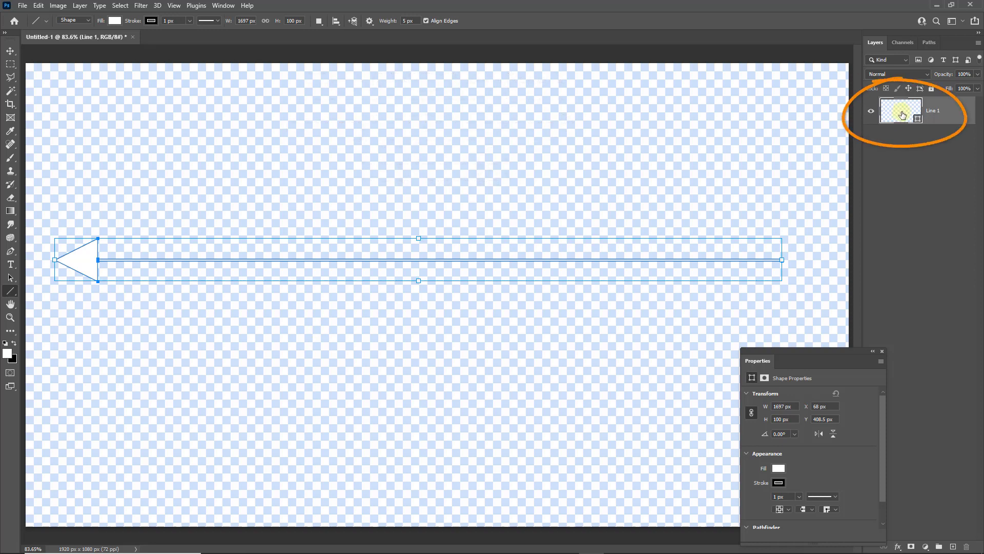
- Set the arrow fill to black, adjust line weight, and draw another arrow line from the left
double_click(902, 115)
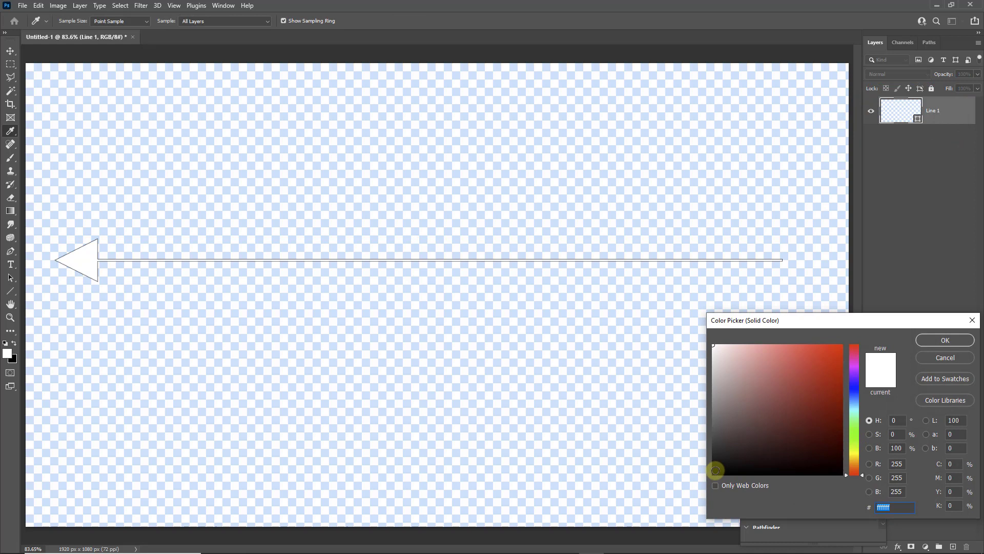
left_click(715, 471)
left_click(944, 340)
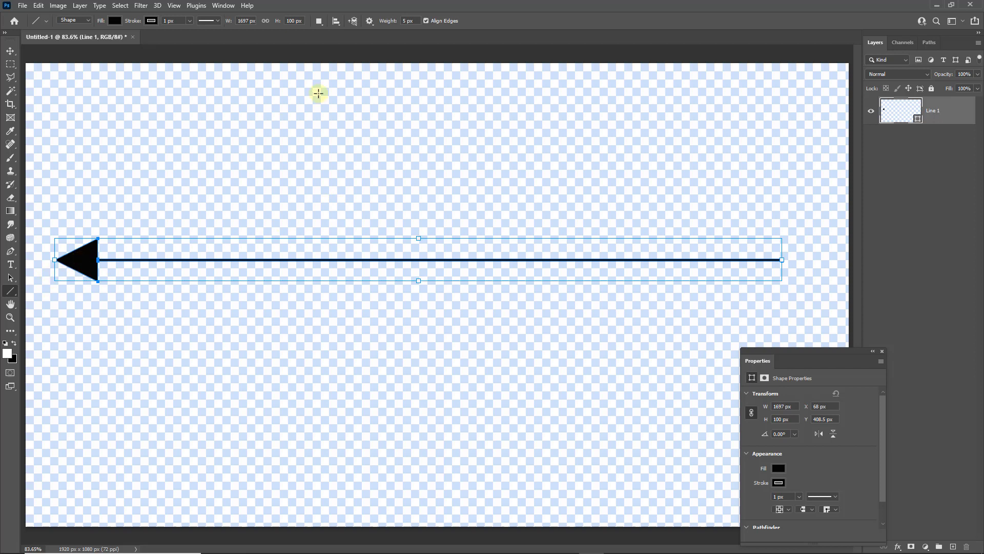
double_click(407, 20)
left_click_drag(53, 149, 784, 161)
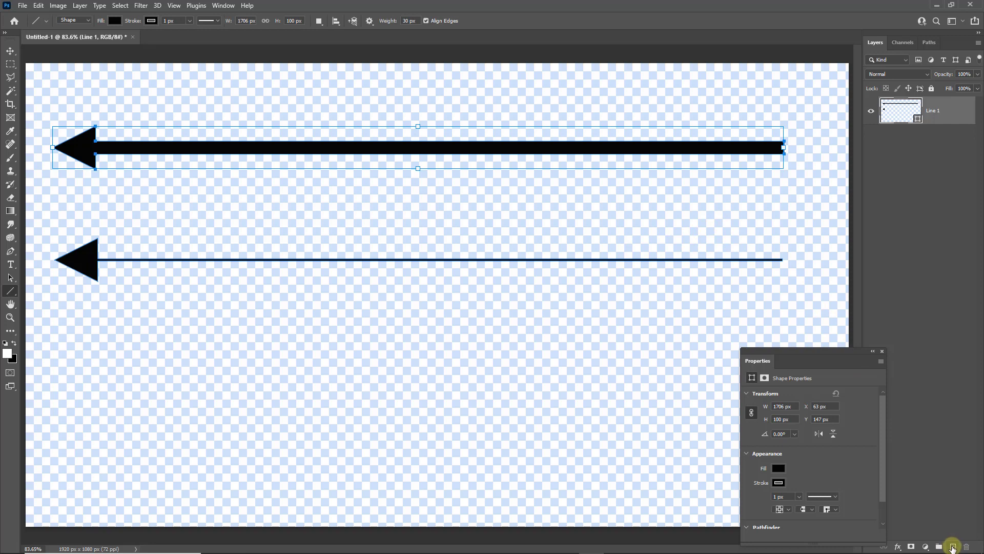
- Delete the Line 1 layer and draw one left-pointing arrow across the canvas middle
left_click(952, 546)
left_click_drag(897, 136, 966, 548)
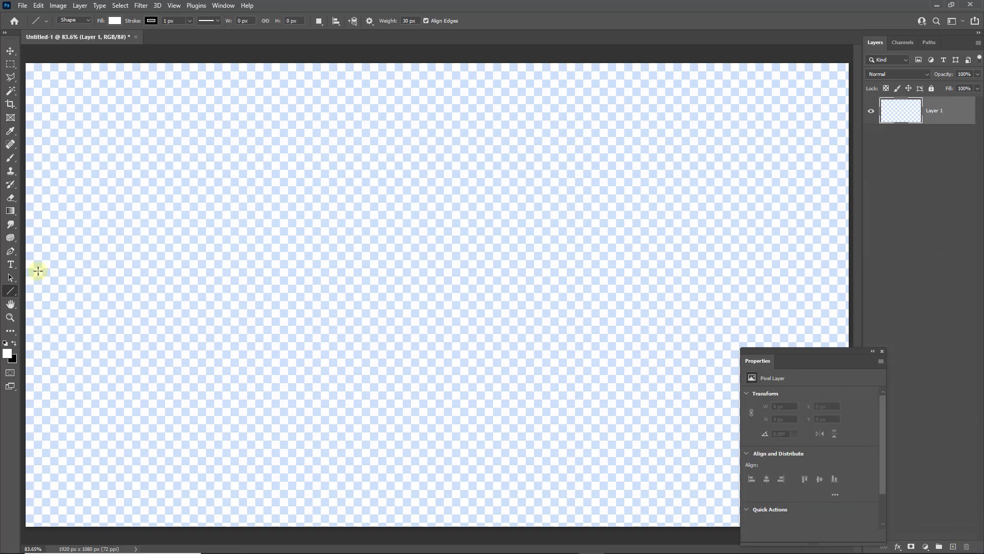
left_click_drag(41, 277, 826, 290)
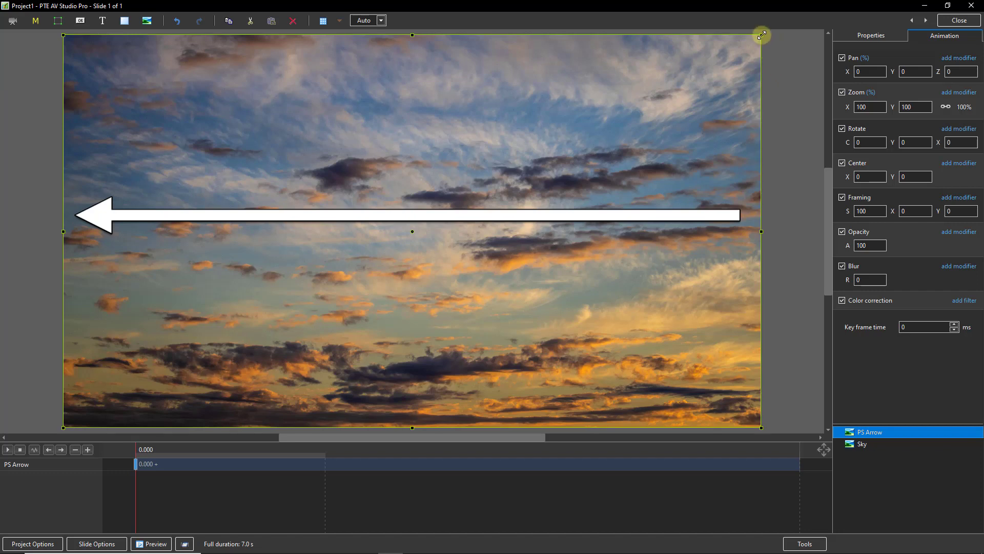
- Scale the PS Arrow to 41.755% and rotate it to −19.3° pointing down-left
left_click_drag(761, 36, 535, 151)
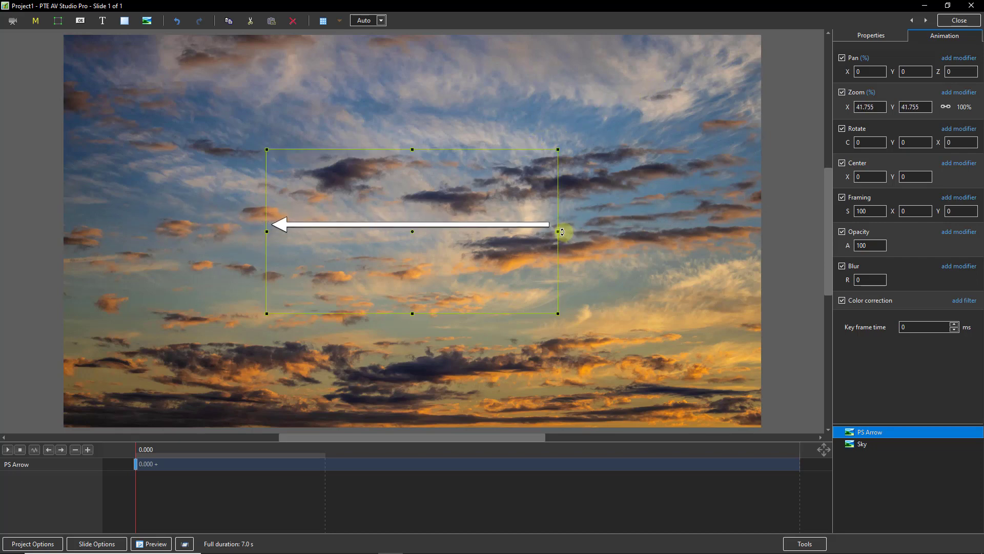
mouse_move(562, 232)
left_mouse_down()
mouse_move(563, 257)
mouse_move(503, 347)
mouse_move(576, 208)
mouse_move(579, 232)
left_mouse_up()
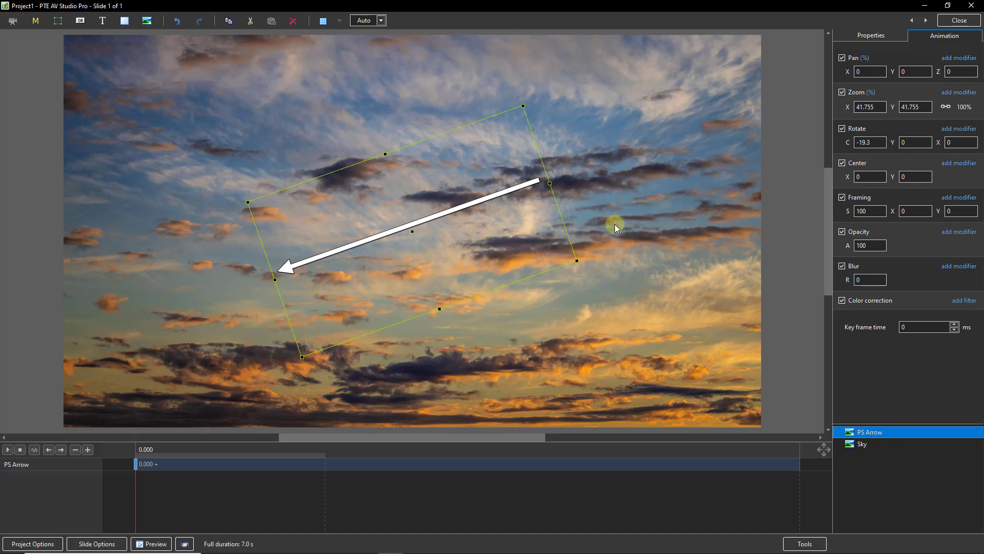
- Add a Coloration filter to the PS Arrow and set its colour to yellow FEFD07
left_click(966, 302)
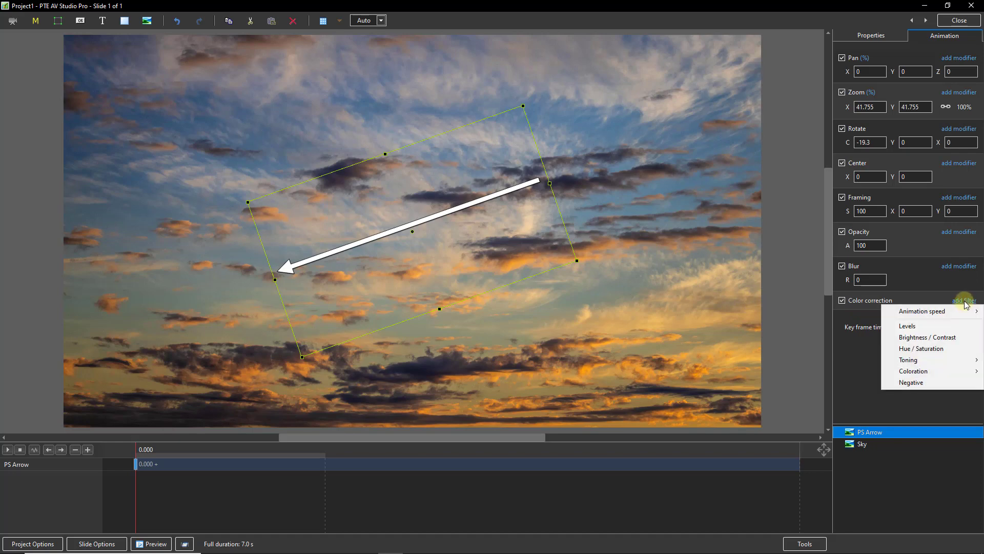
mouse_move(921, 371)
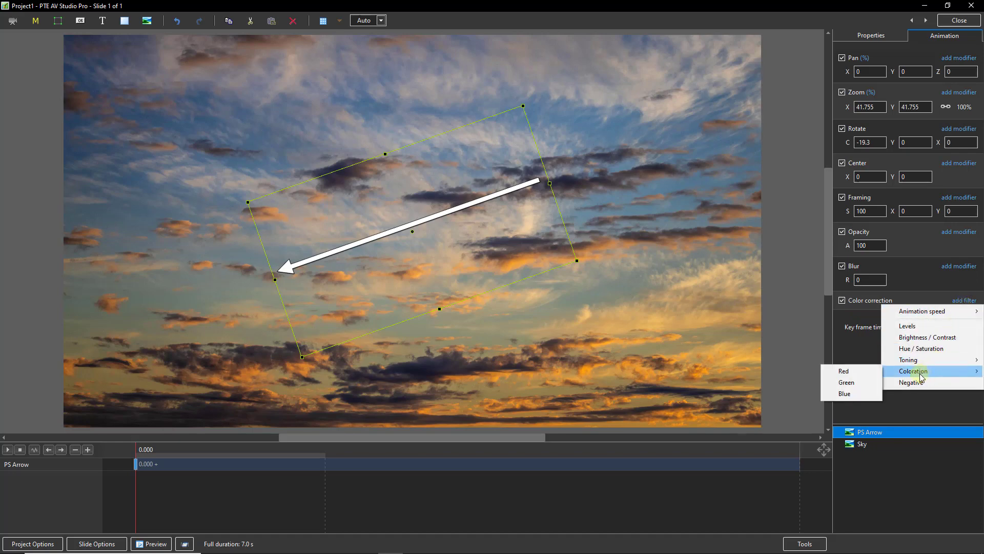
left_click(845, 372)
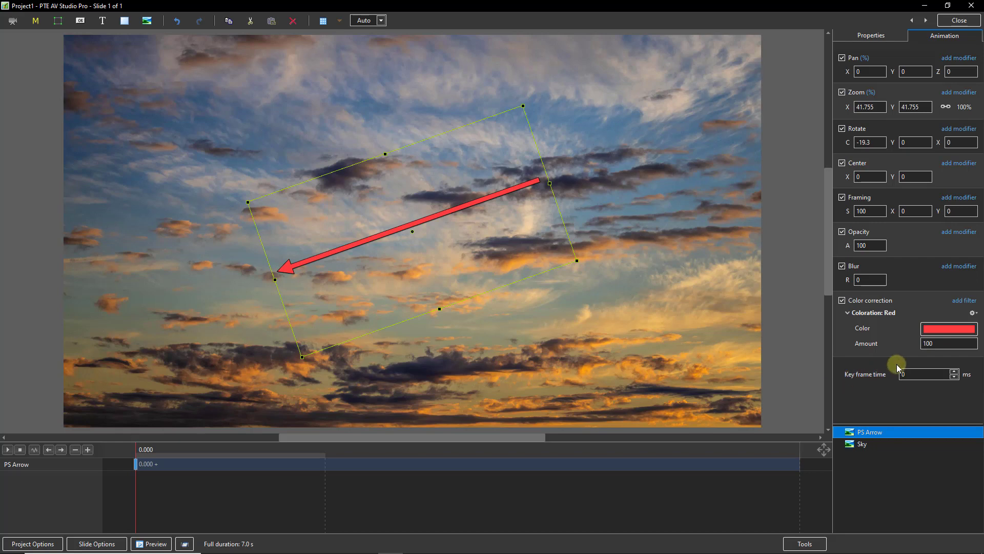
left_click(934, 327)
left_click_drag(520, 182, 745, 156)
left_click(735, 312)
left_click_drag(735, 311, 732, 290)
left_click(707, 188)
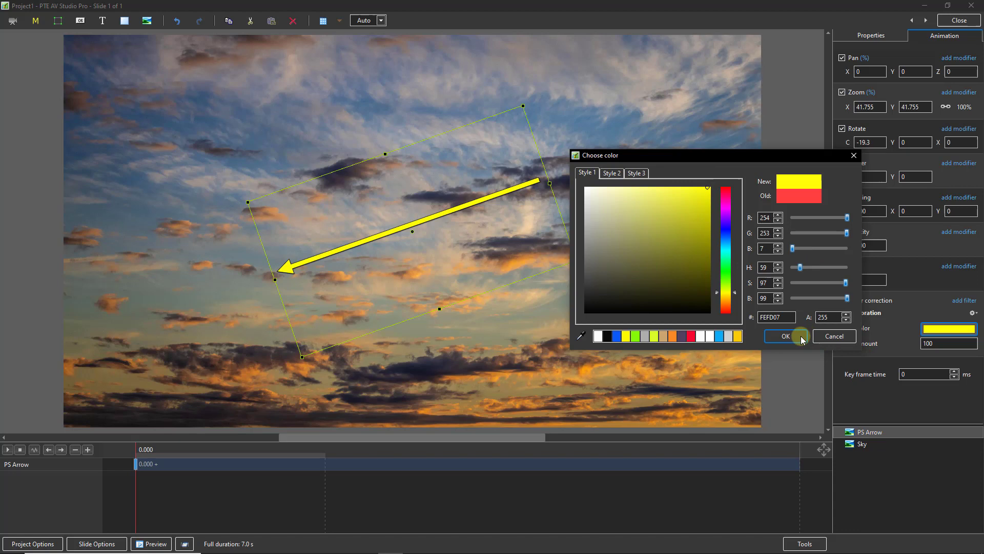
left_click(786, 335)
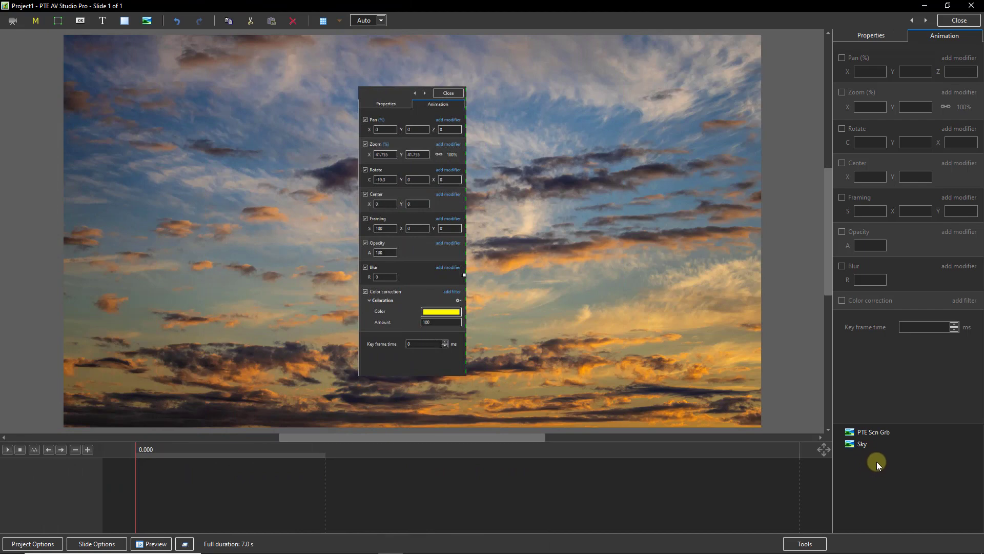
- Add a rectangle object to the slide via the object list's Add menu
right_click(878, 462)
mouse_move(913, 339)
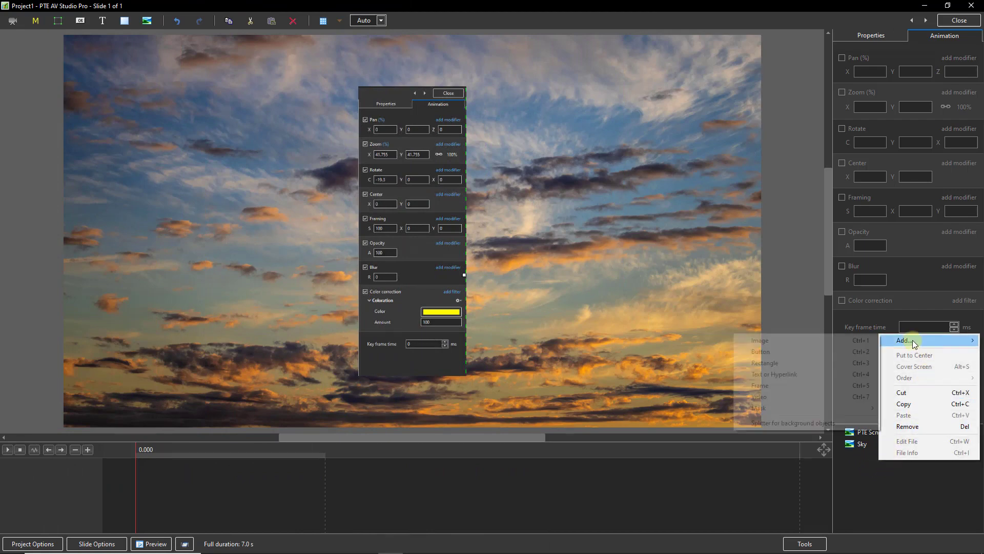
left_click(765, 362)
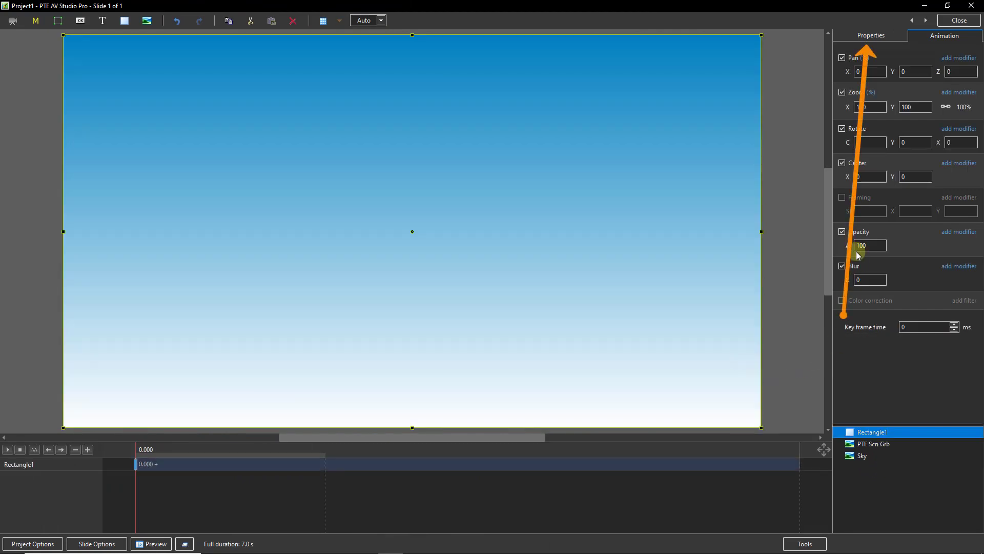
- Give Rectangle1 a solid fill in bright yellow (FFEC0A)
left_click(883, 35)
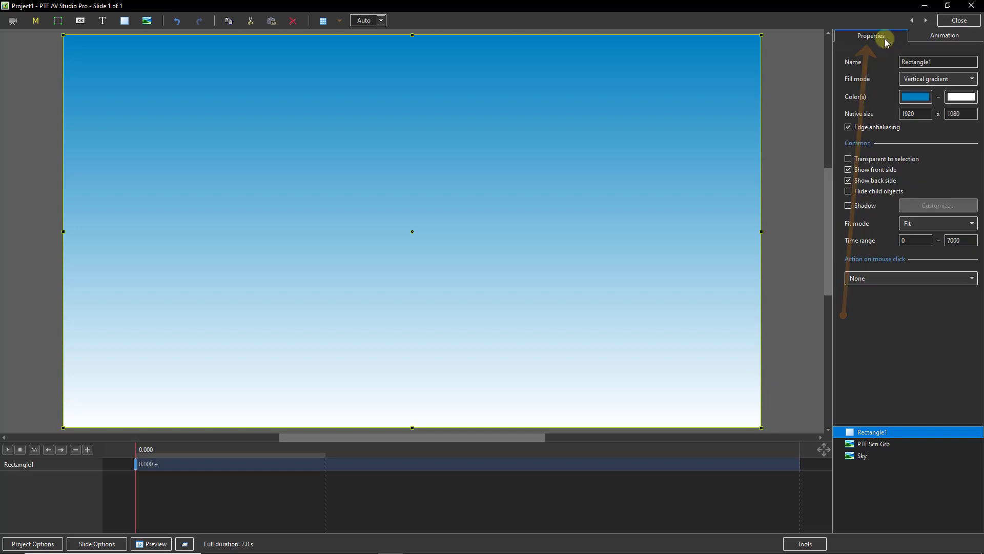
left_click(972, 80)
left_click(918, 89)
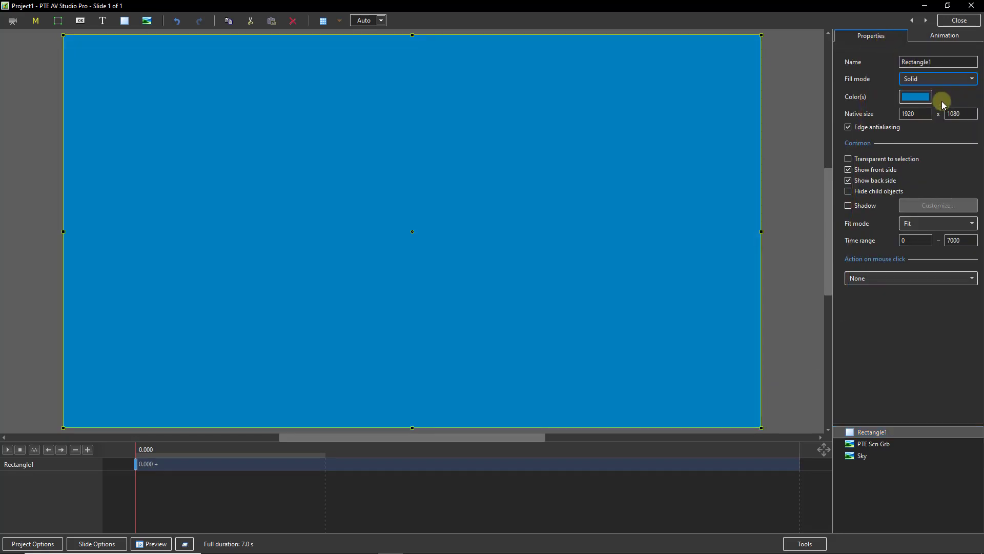
left_click(916, 97)
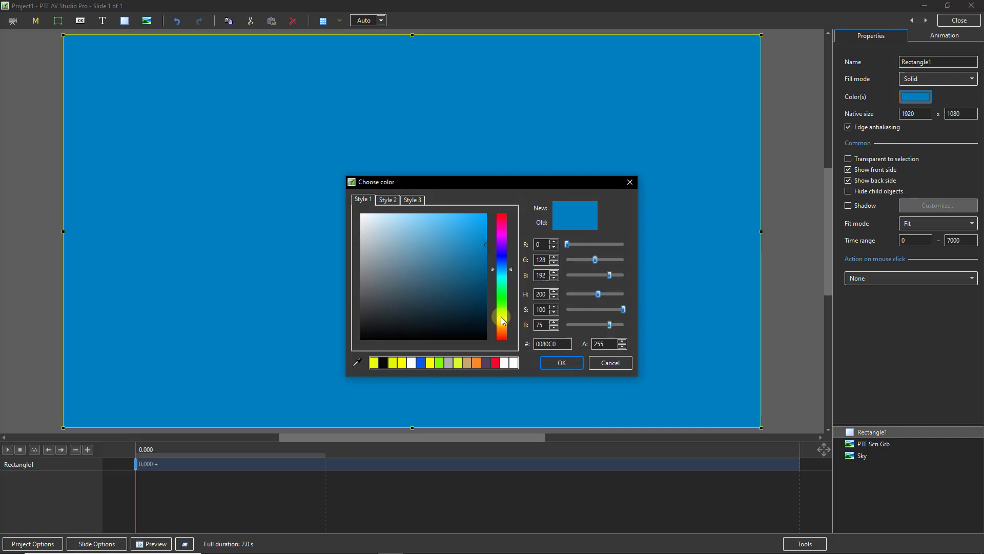
left_click(502, 320)
left_click(482, 214)
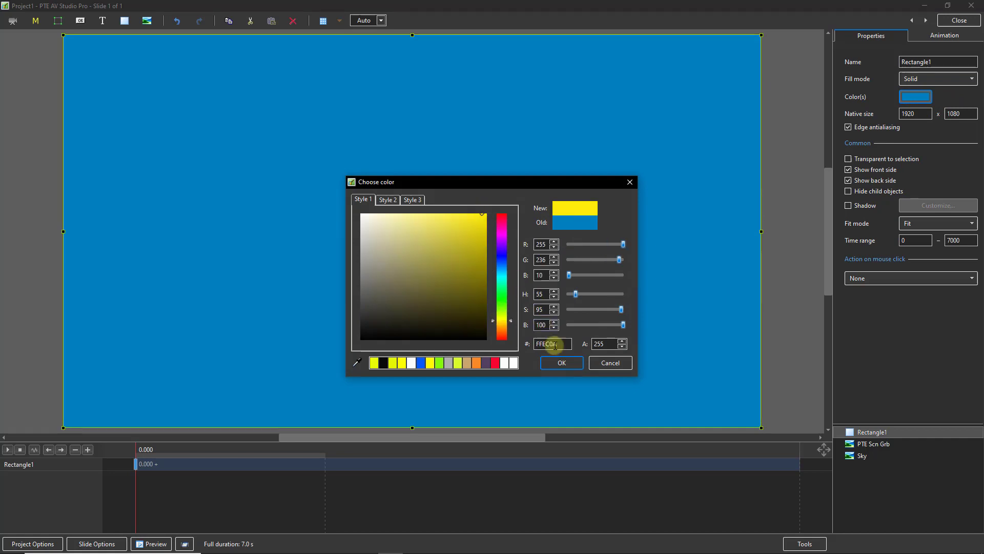
left_click(555, 362)
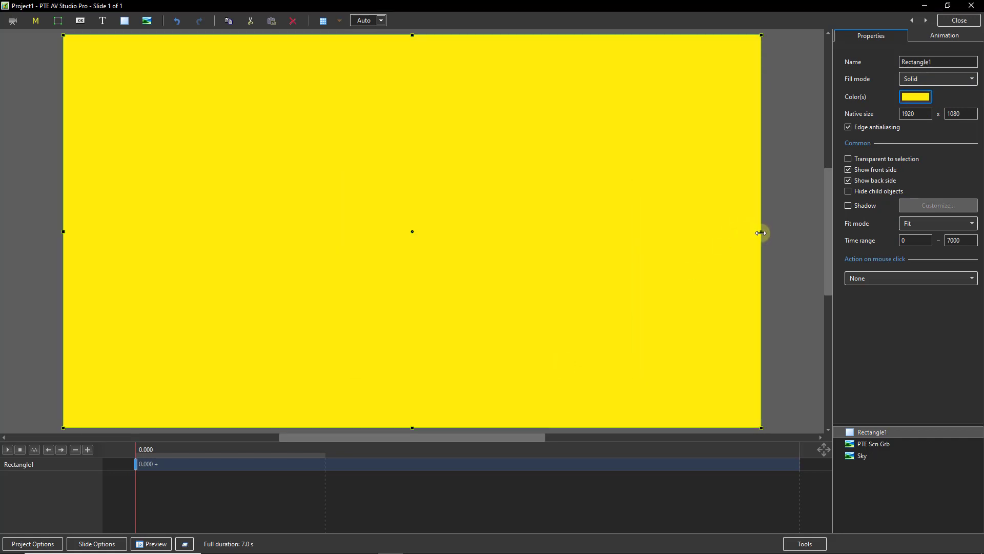
- Shrink the yellow rectangle over the Center, Framing and Opacity rows and lower its opacity to 39
left_click_drag(761, 233, 432, 228)
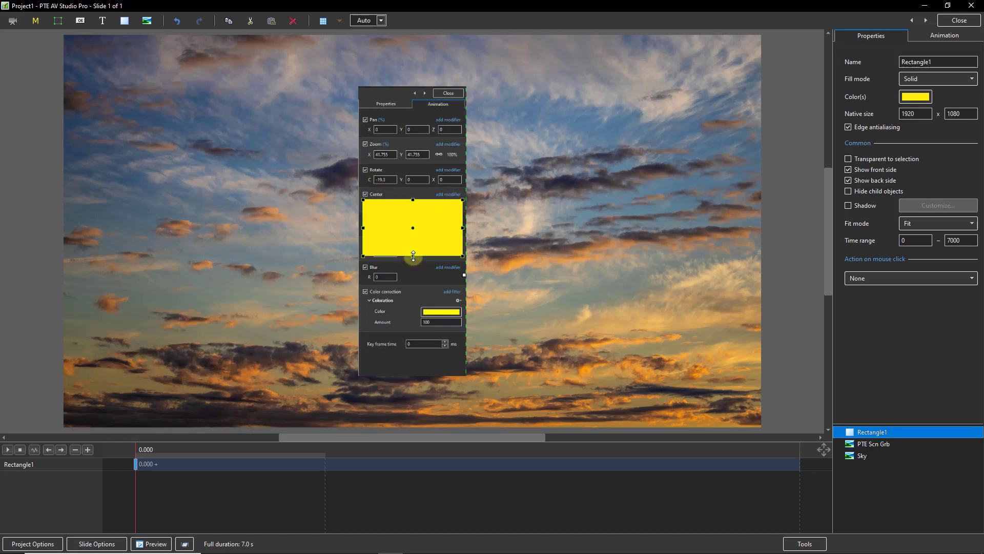
left_click_drag(413, 255, 413, 259)
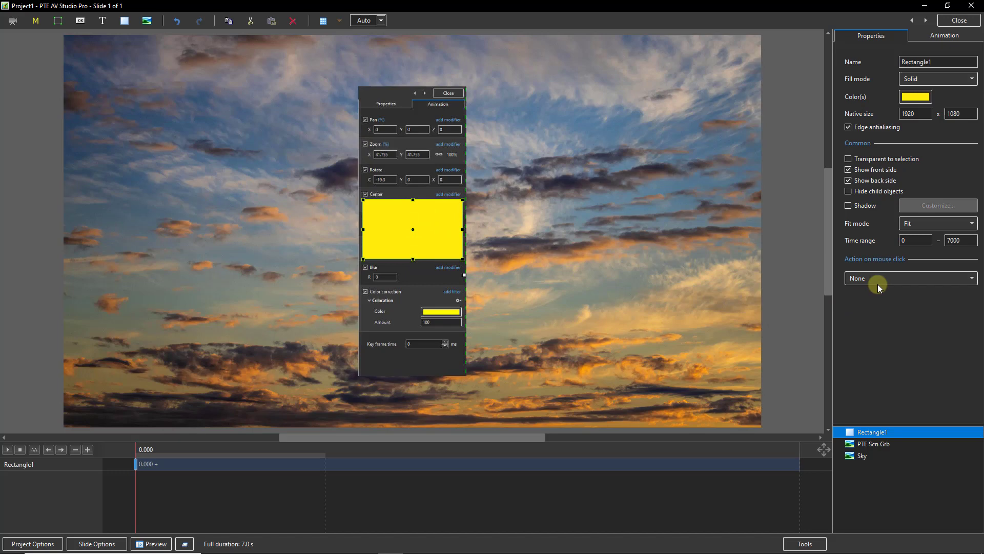
left_click(928, 36)
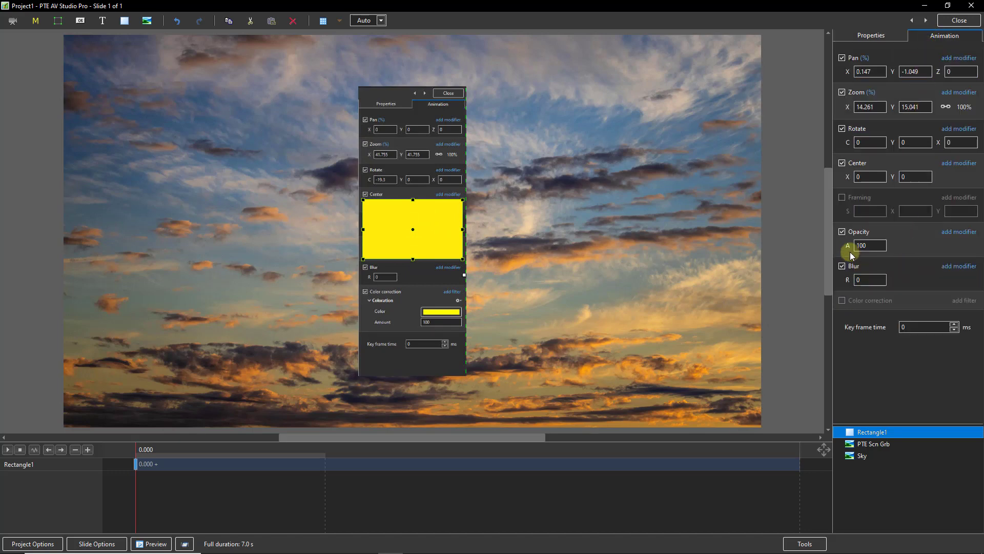
left_click_drag(848, 246, 823, 249)
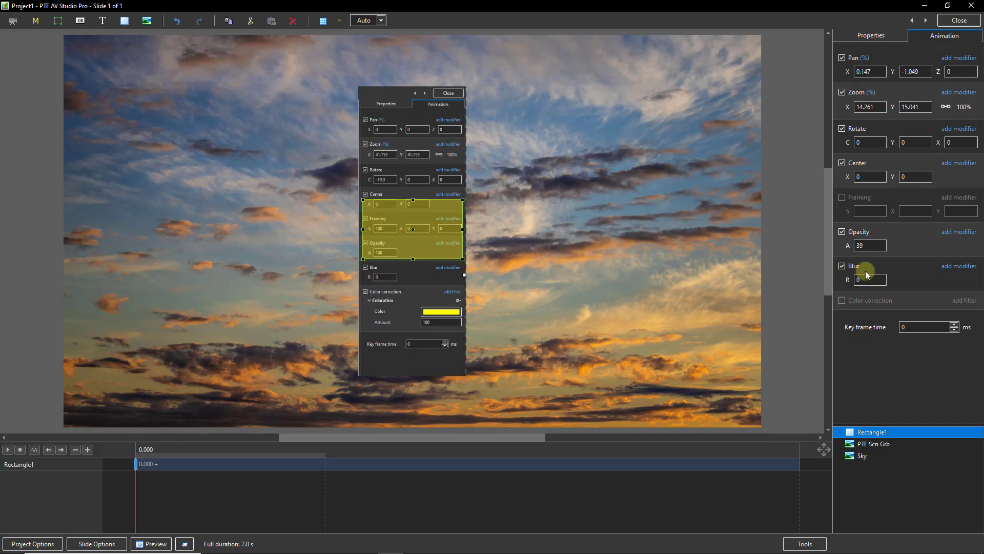